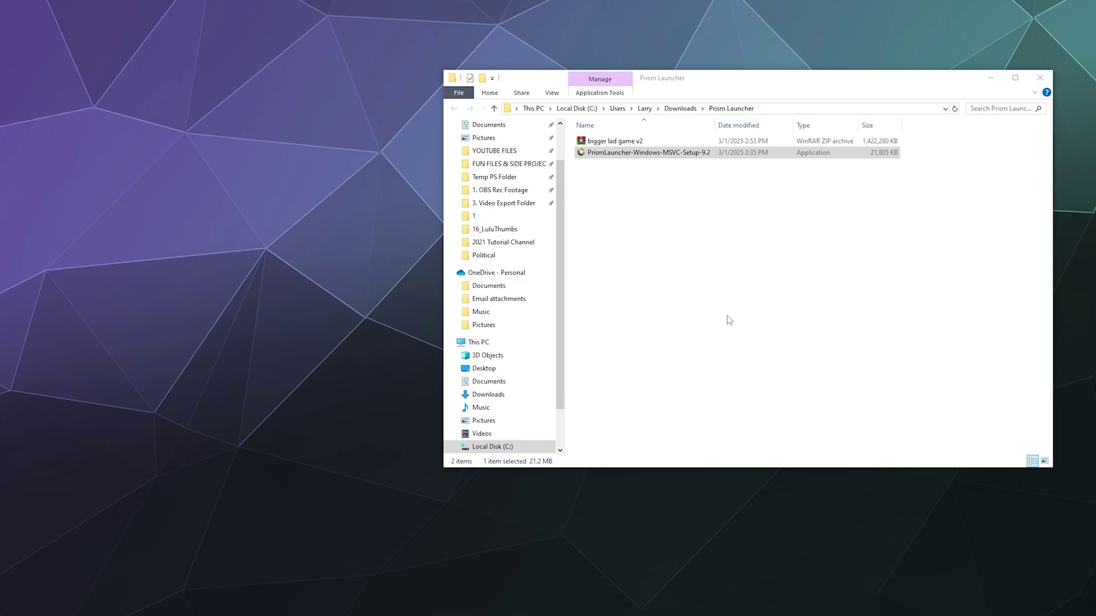
Install Prism Launcher 9.2 from its setup file with the default components and destination folder, and run it on finishing
{"action": "left_click", "coordinate": [734, 73]}
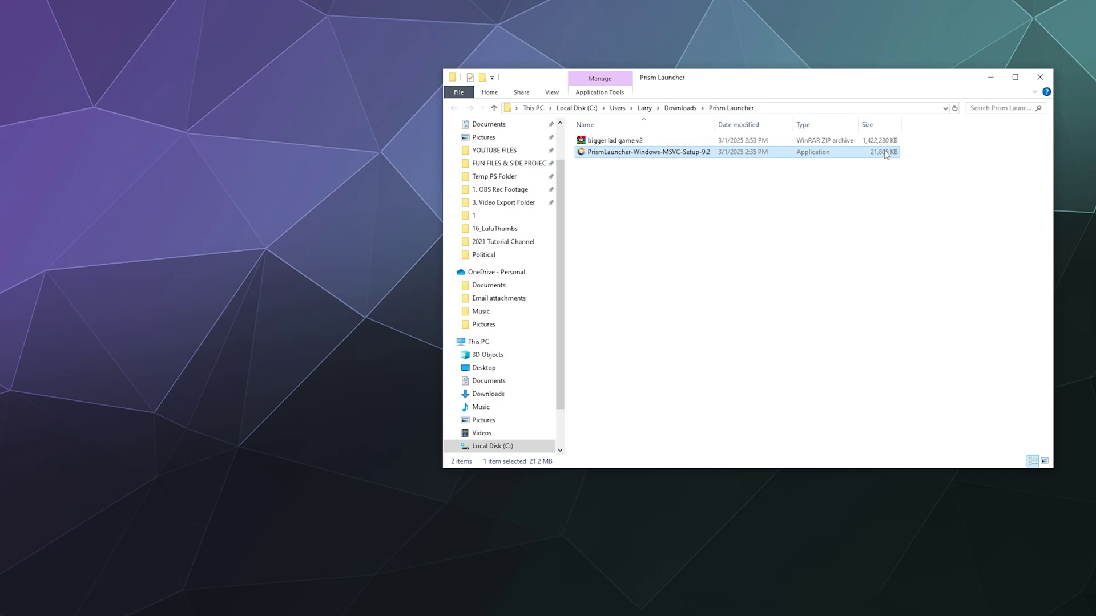
{"action": "double_click", "coordinate": [634, 153]}
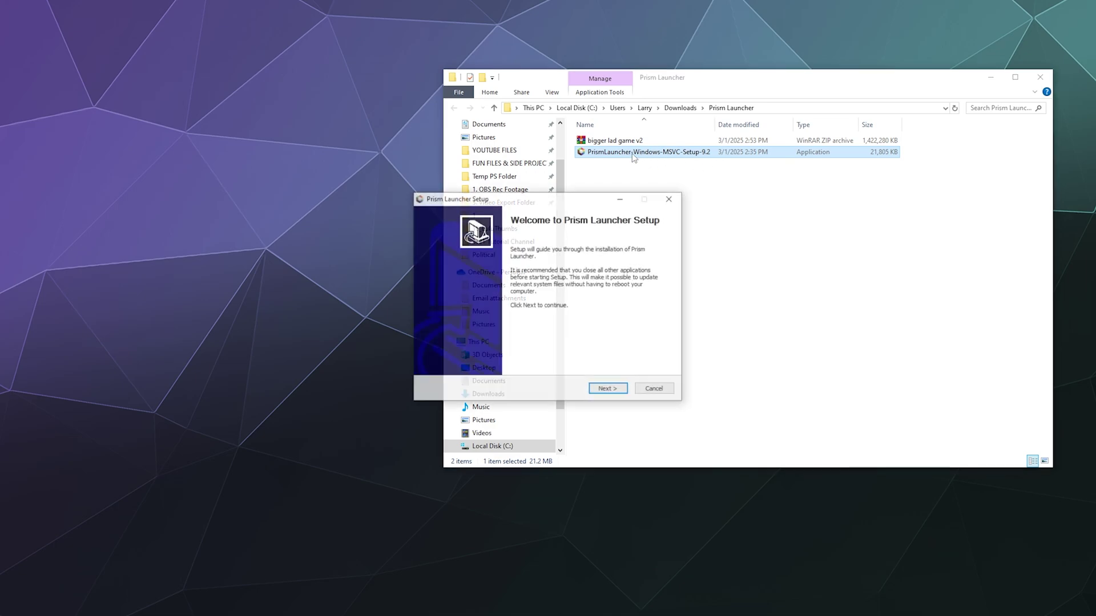
{"action": "left_click", "coordinate": [607, 392]}
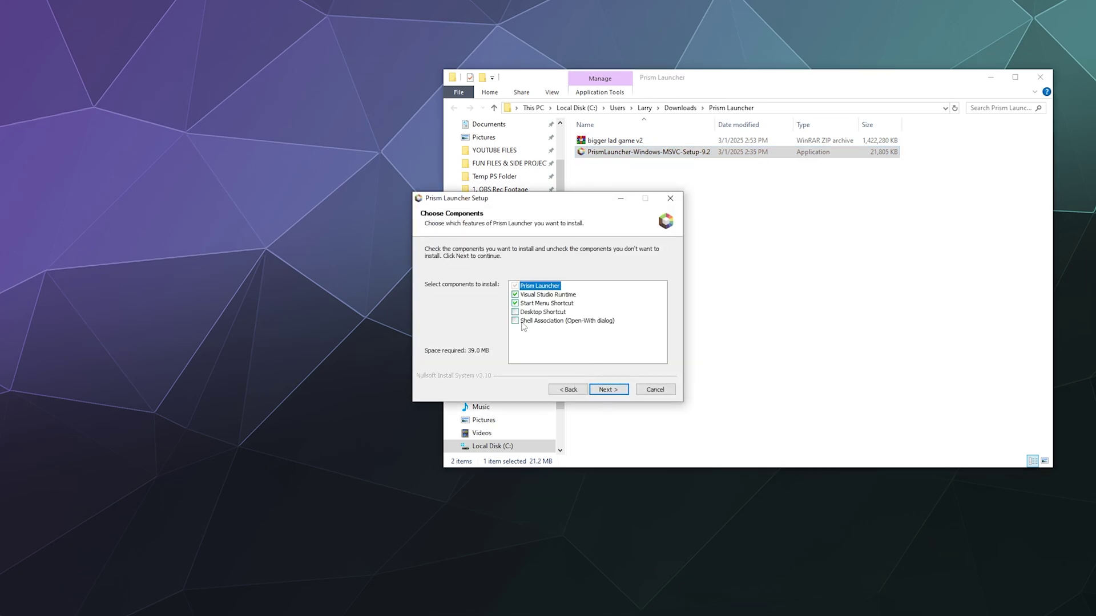
{"action": "left_click", "coordinate": [606, 393]}
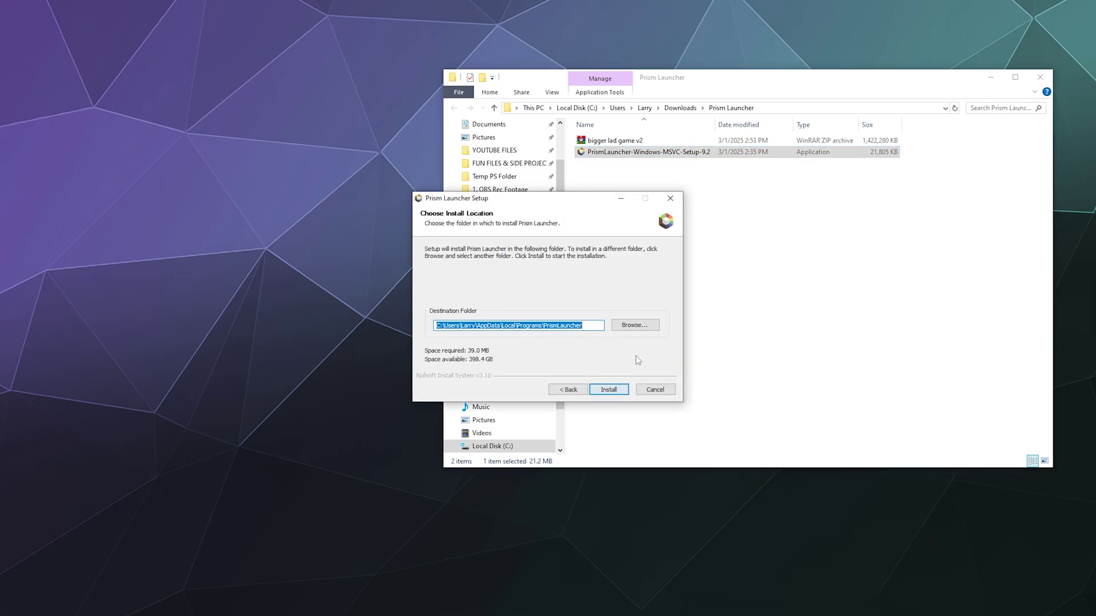
{"action": "left_click", "coordinate": [598, 391]}
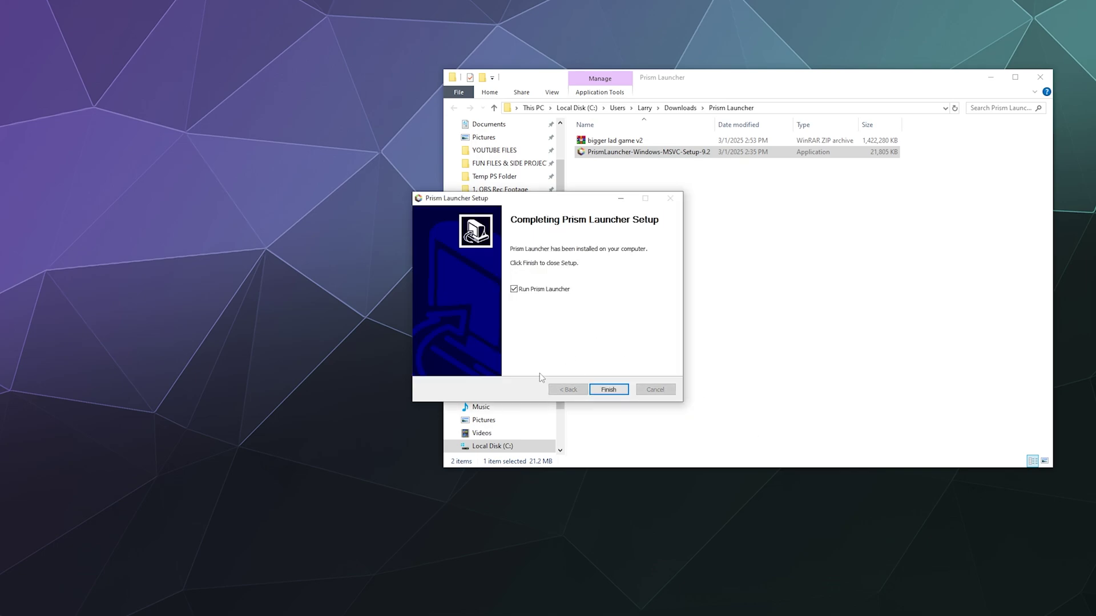
{"action": "left_click", "coordinate": [601, 387]}
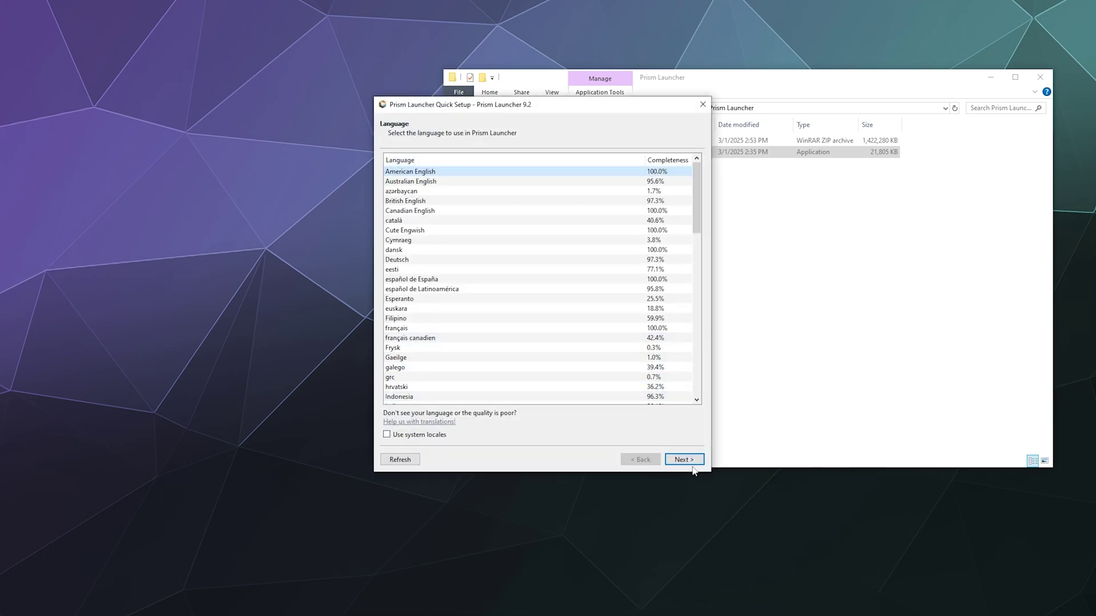
Complete the quick setup with American English and the default Simple (Colored) theme, and add the Microsoft account
{"action": "left_click", "coordinate": [693, 462]}
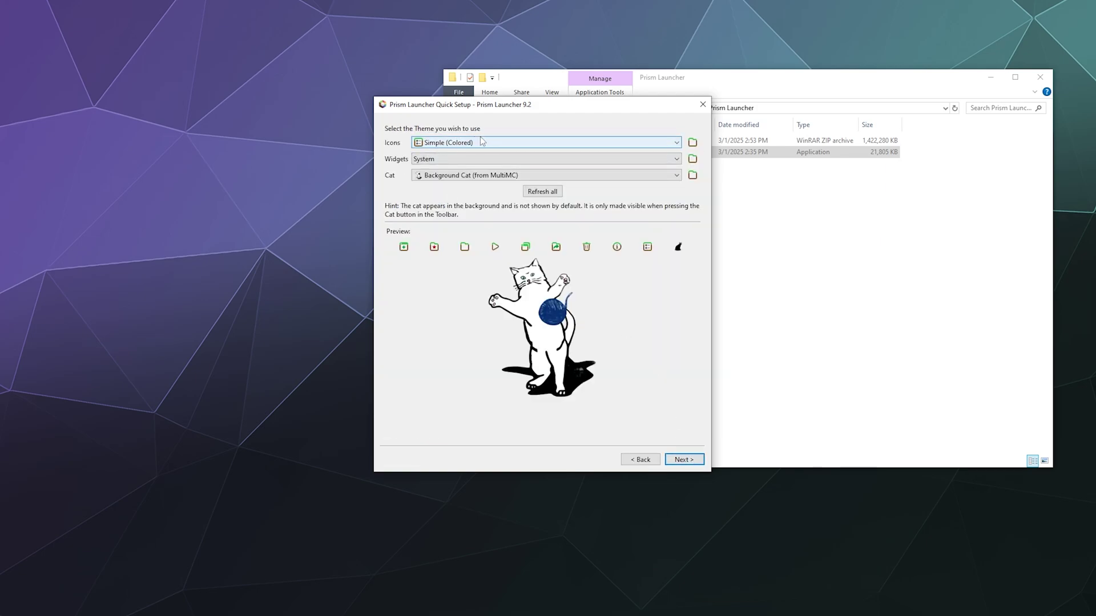
{"action": "left_click", "coordinate": [425, 144]}
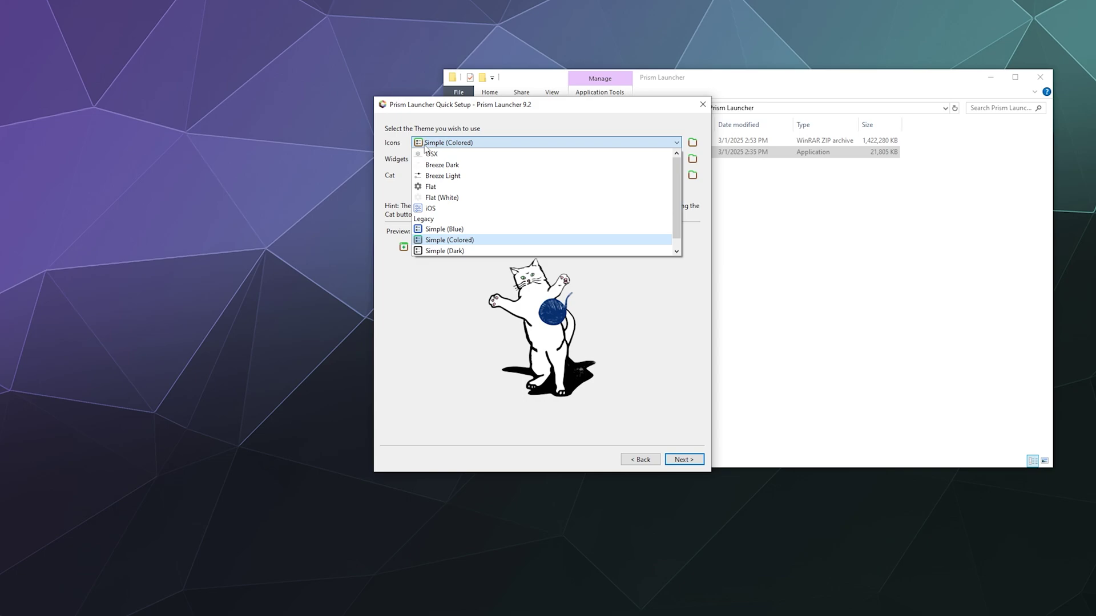
{"action": "left_click", "coordinate": [424, 145]}
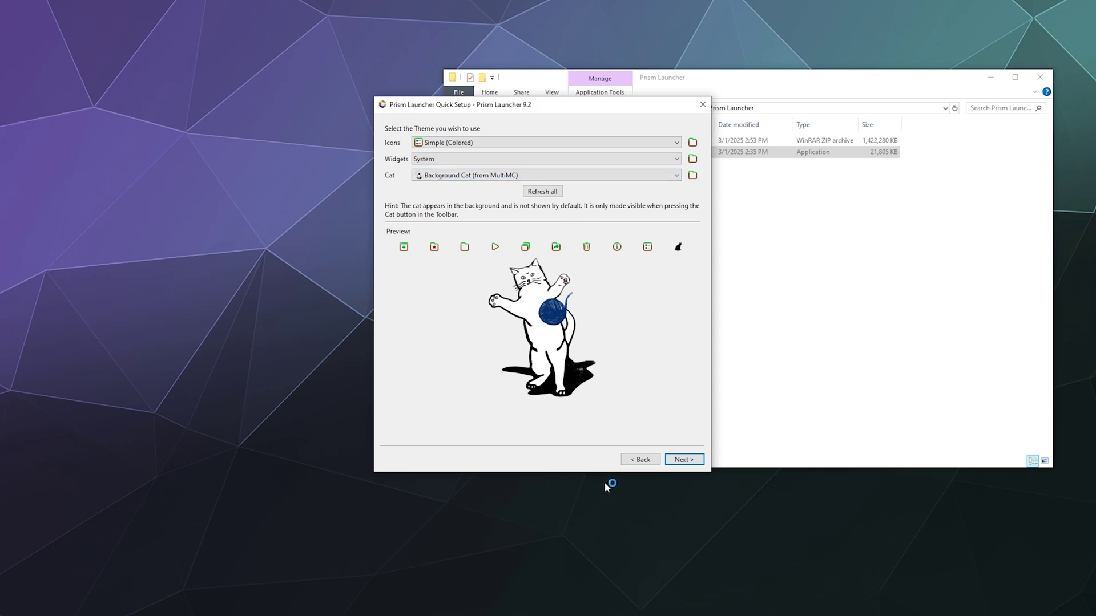
{"action": "key", "text": "Return"}
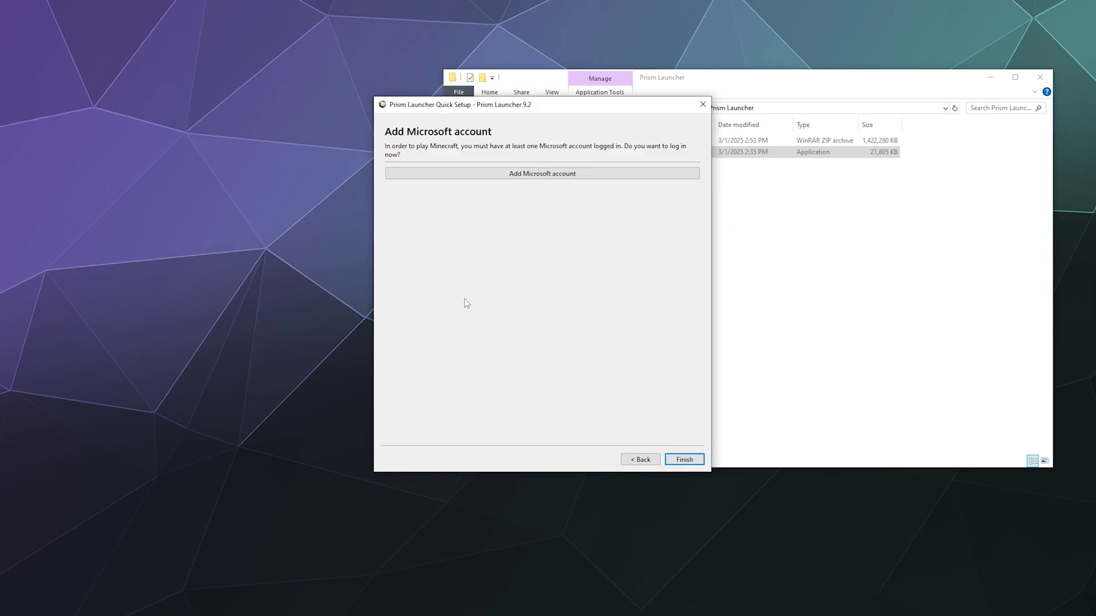
{"action": "left_click", "coordinate": [452, 180]}
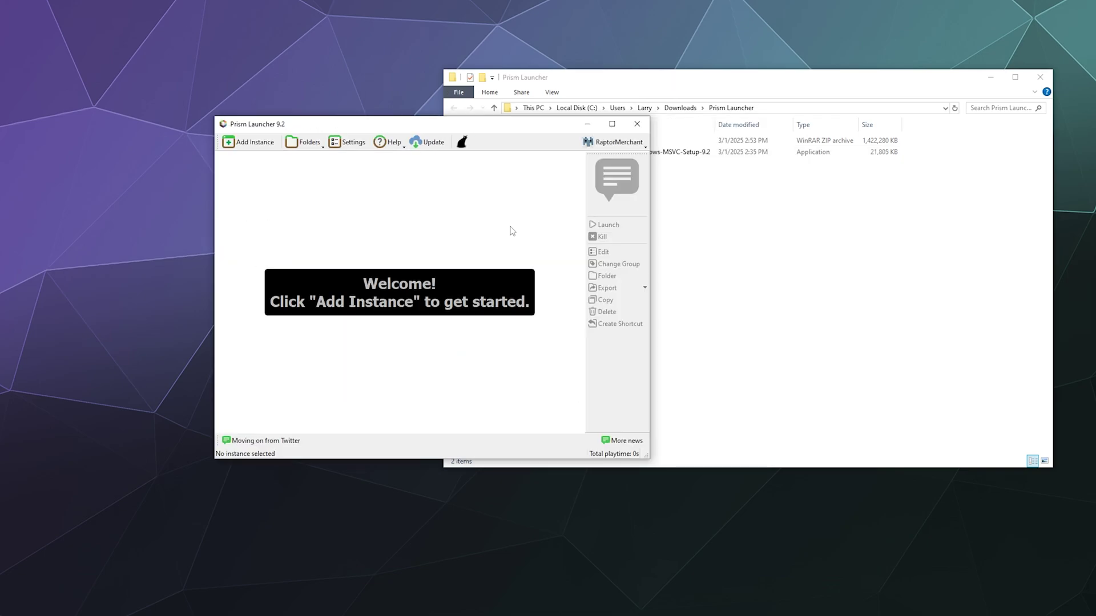
Locate the bigger lad game v2 archive in the Prism Launcher downloads folder and start adding a new instance by import
{"action": "left_click", "coordinate": [834, 303]}
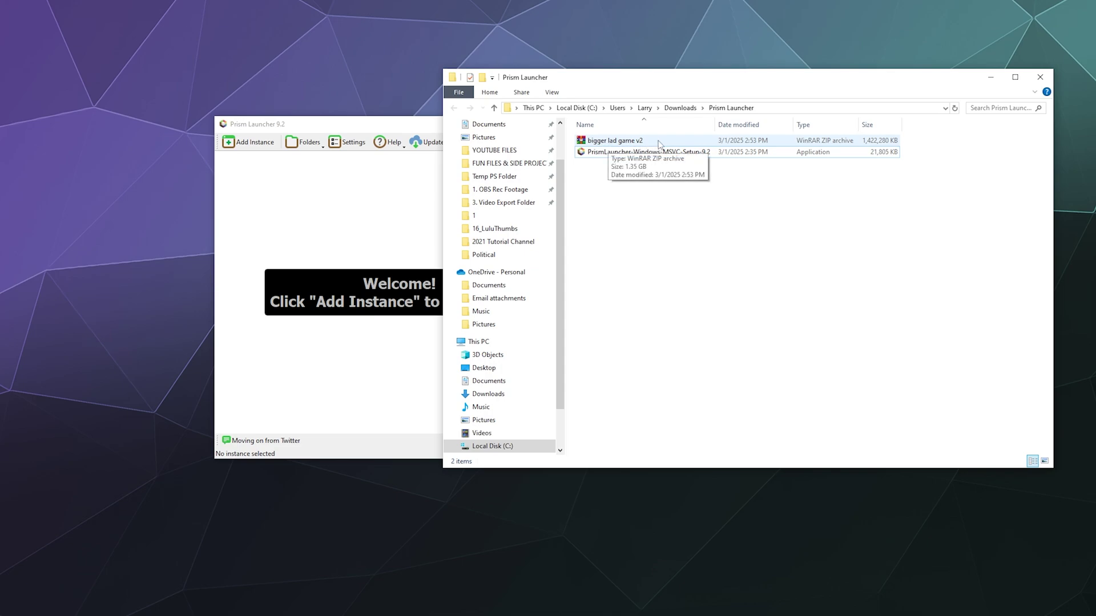
{"action": "left_click", "coordinate": [595, 146]}
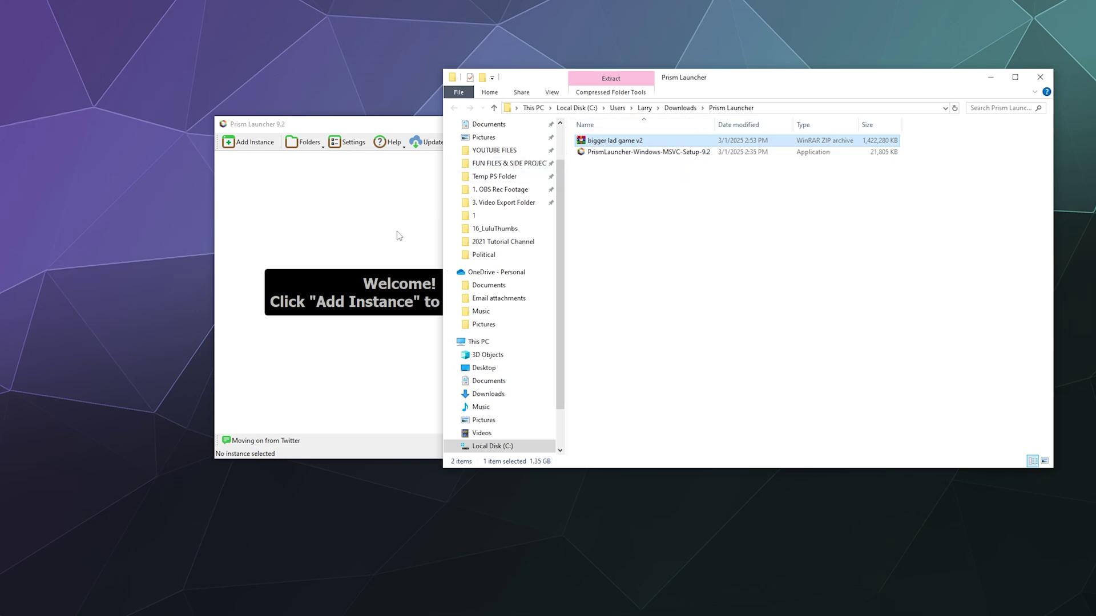
{"action": "left_click", "coordinate": [330, 189]}
{"action": "left_click", "coordinate": [254, 146]}
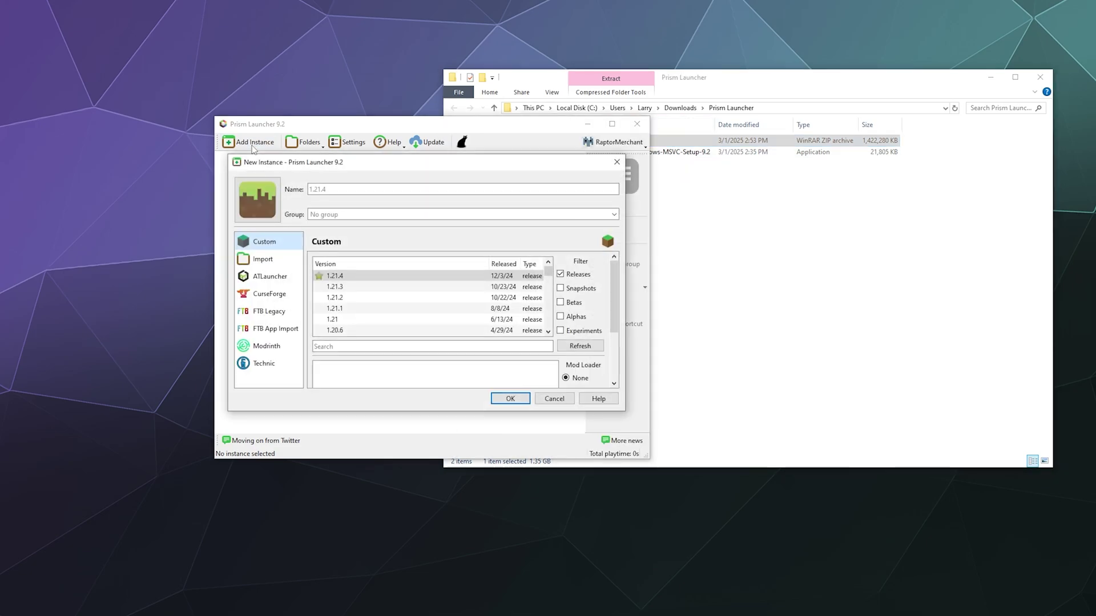
{"action": "left_click", "coordinate": [271, 261]}
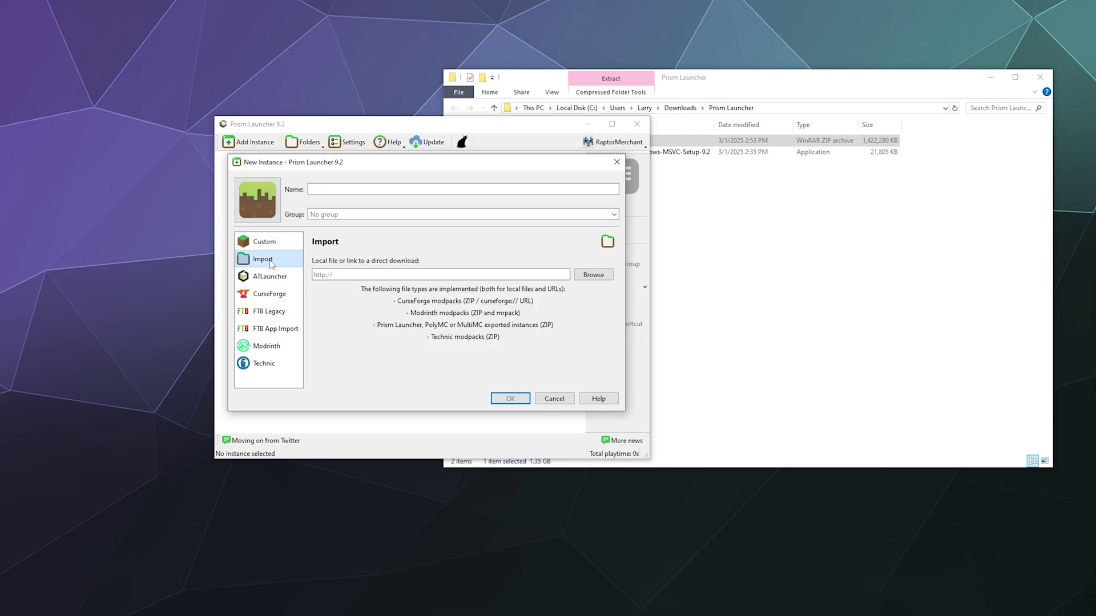
{"action": "left_click", "coordinate": [591, 275]}
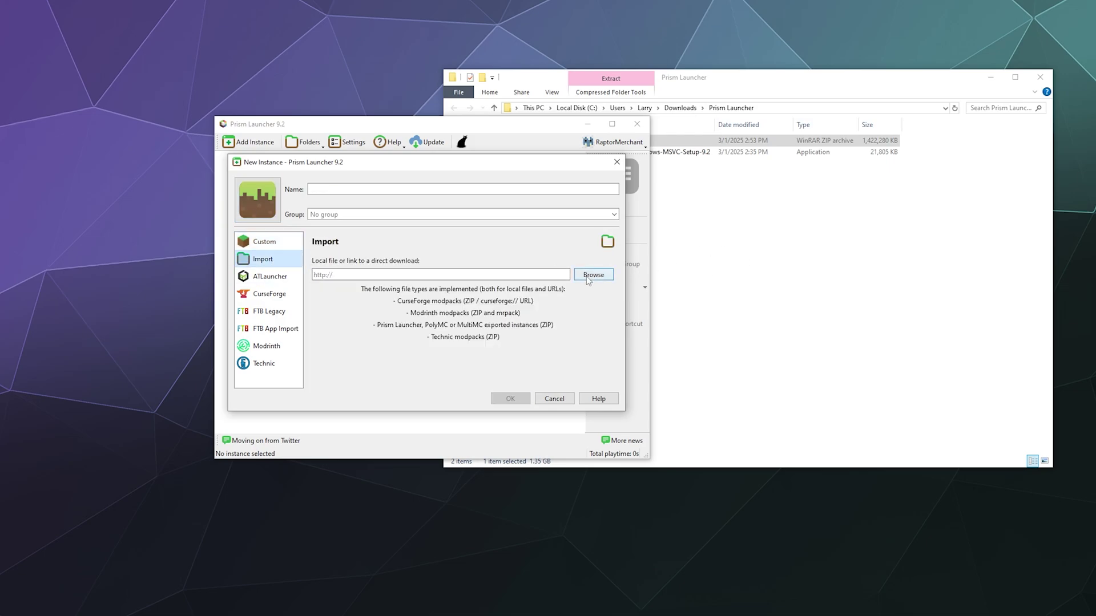
Try to drop the bigger lad game v2 archive from the folder window into the import source
{"action": "left_click", "coordinate": [742, 232]}
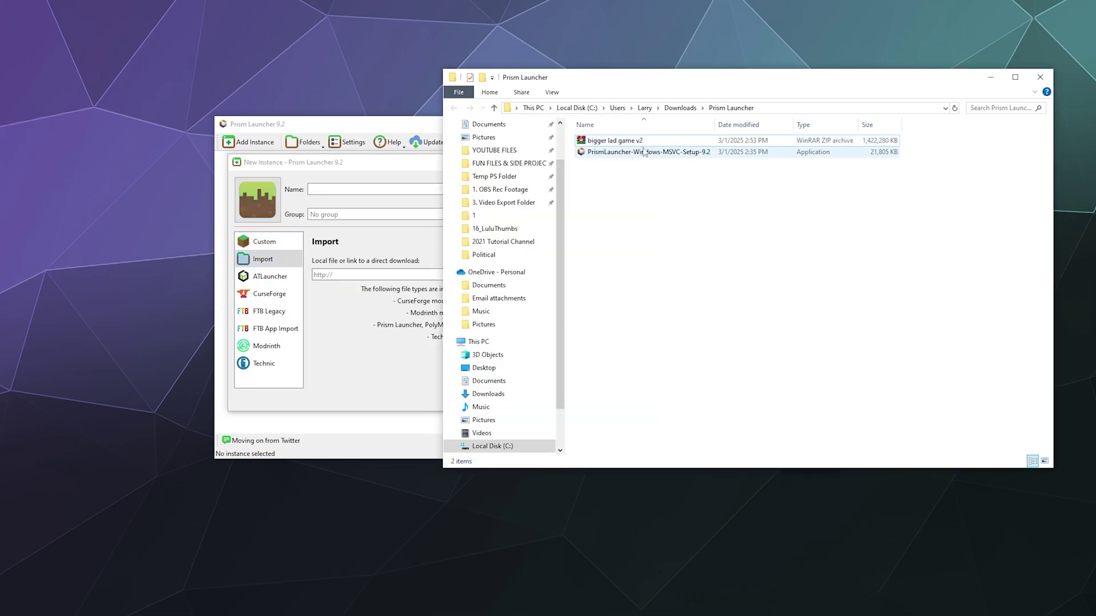
{"action": "left_click_drag", "start_coordinate": [642, 141], "coordinate": [365, 269]}
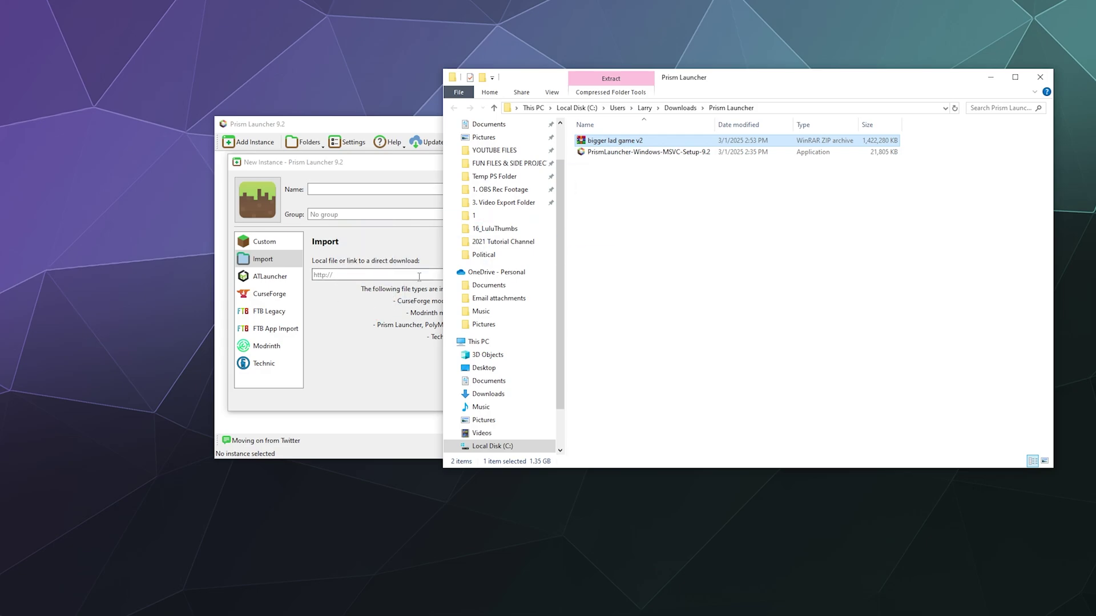
{"action": "left_click", "coordinate": [344, 313]}
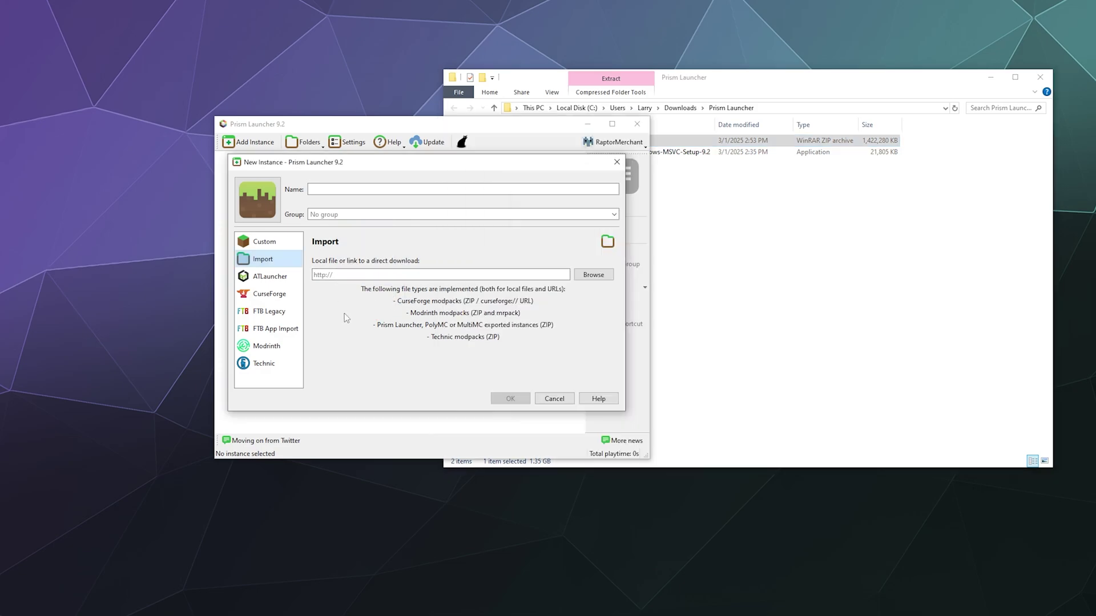
Choose bigger lad game v2.zip from the Prism Launcher downloads folder as the import source and create the instance
{"action": "left_click", "coordinate": [589, 278]}
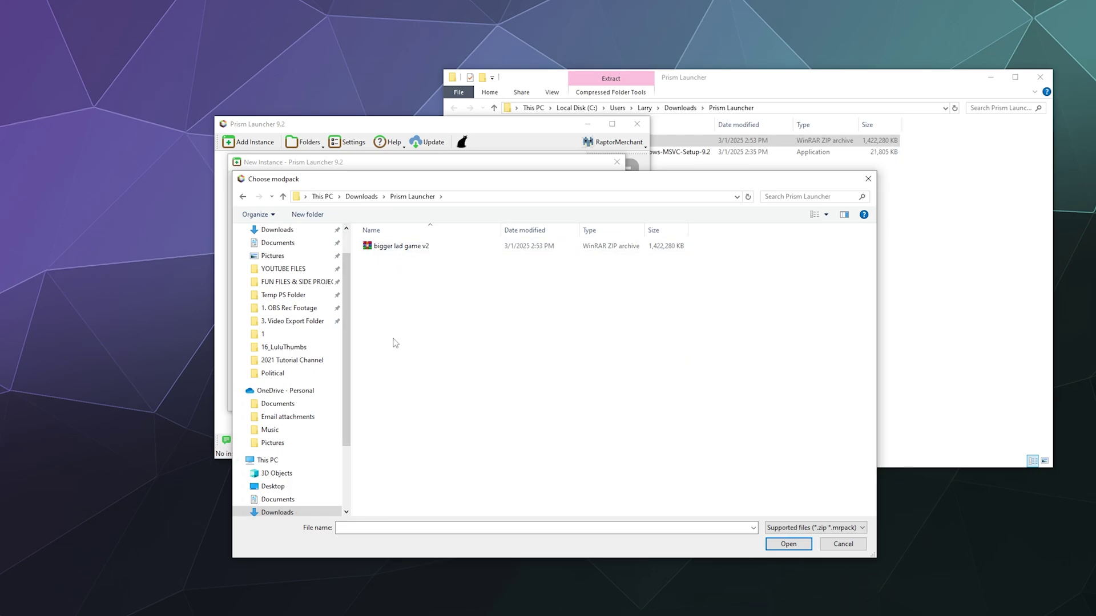
{"action": "left_click", "coordinate": [399, 250]}
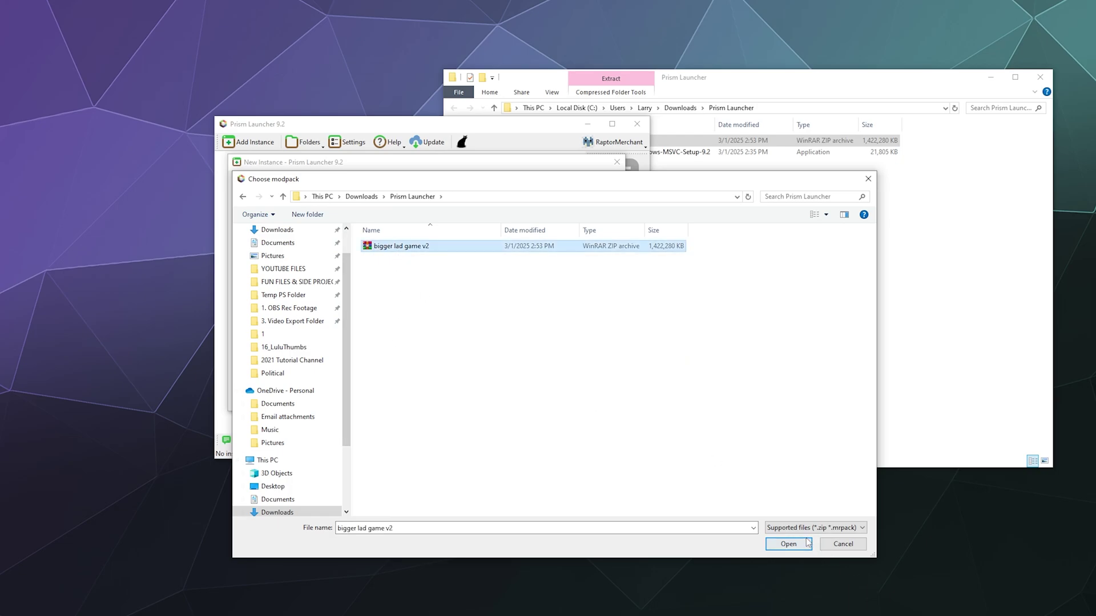
{"action": "left_click", "coordinate": [788, 544]}
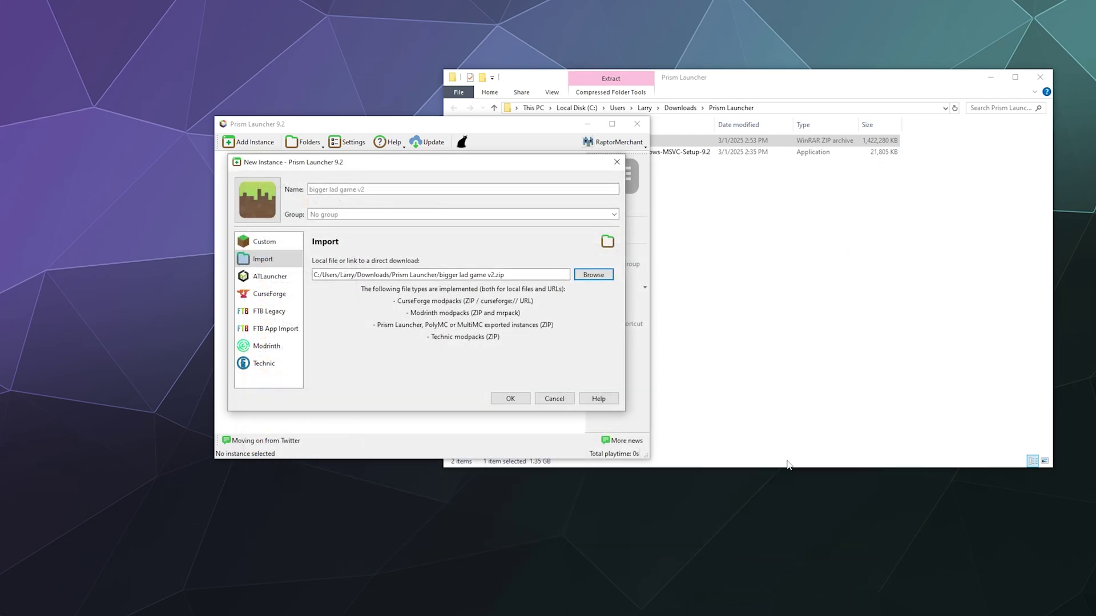
{"action": "left_click", "coordinate": [517, 399]}
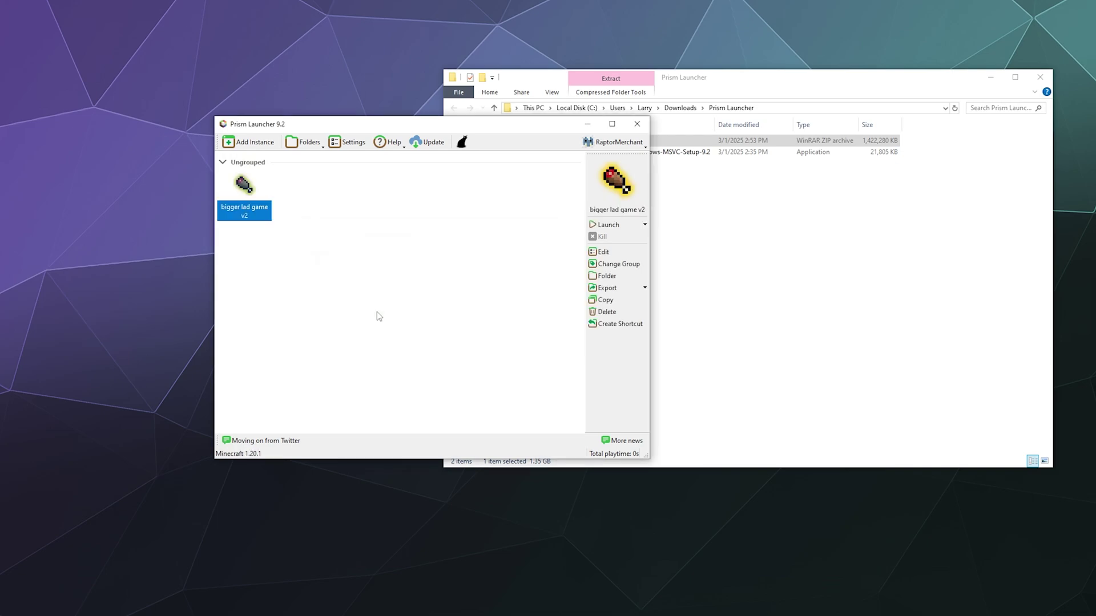
Rename the imported instance as Pennywise Pals Server
{"action": "right_click", "coordinate": [252, 222]}
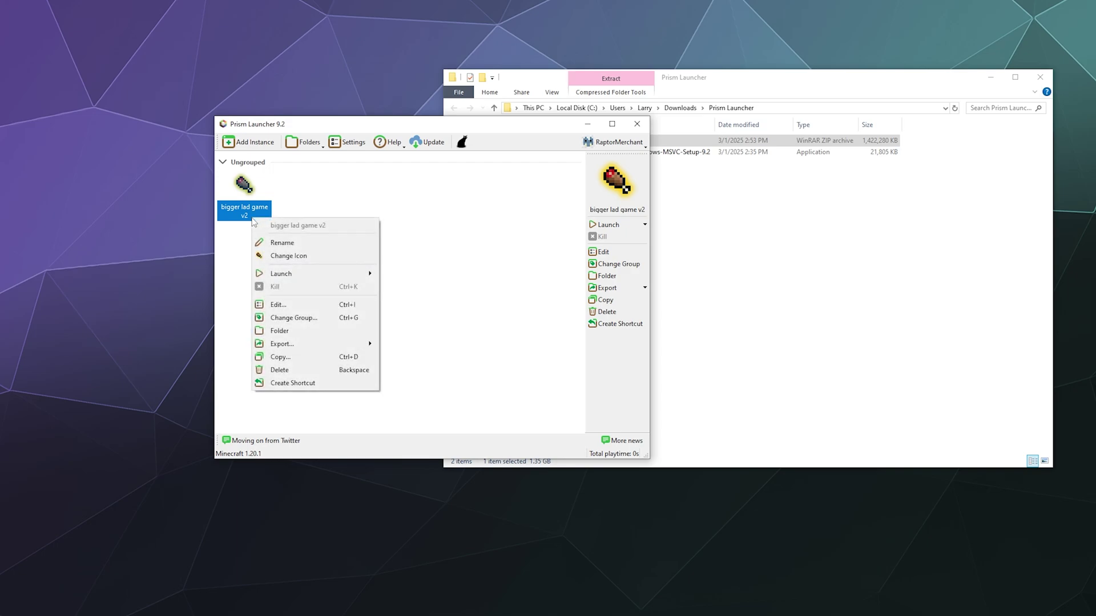
{"action": "left_click", "coordinate": [278, 241]}
{"action": "type", "text": "Pennywise Pals Server"}
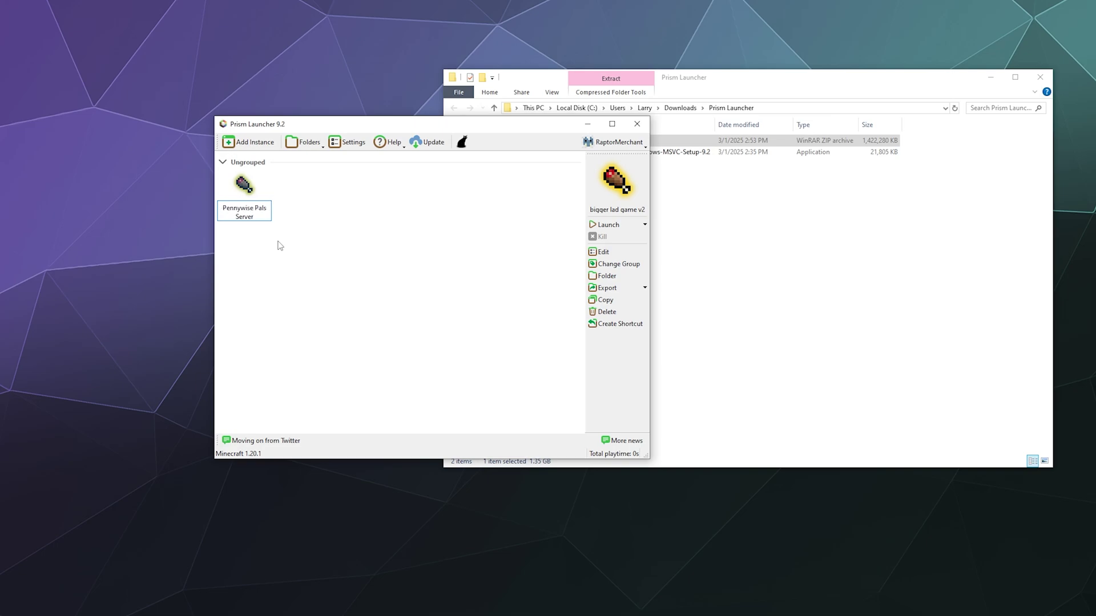
{"action": "key", "text": "Return"}
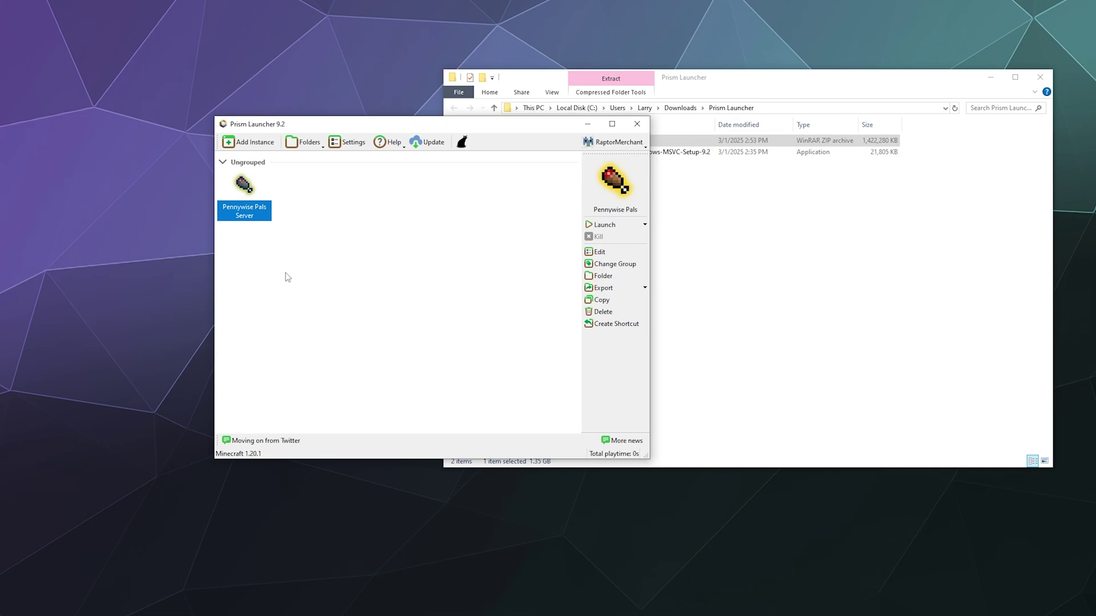
Launch the Pennywise Pals Server instance and move its download progress window clear of the instance icon
{"action": "key", "text": "Return"}
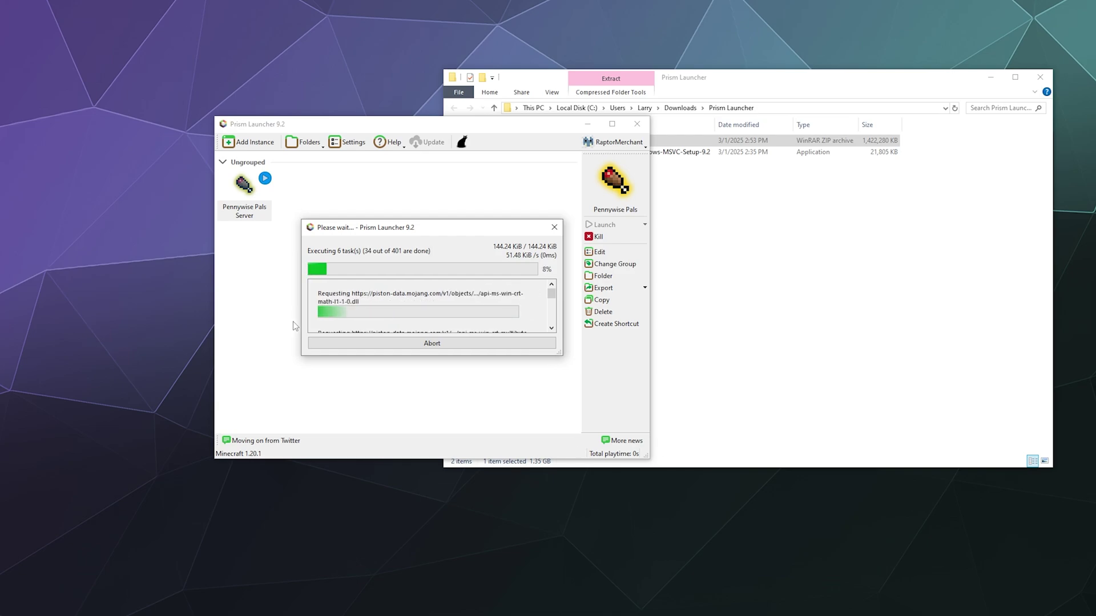
{"action": "left_click_drag", "start_coordinate": [559, 353], "coordinate": [560, 399]}
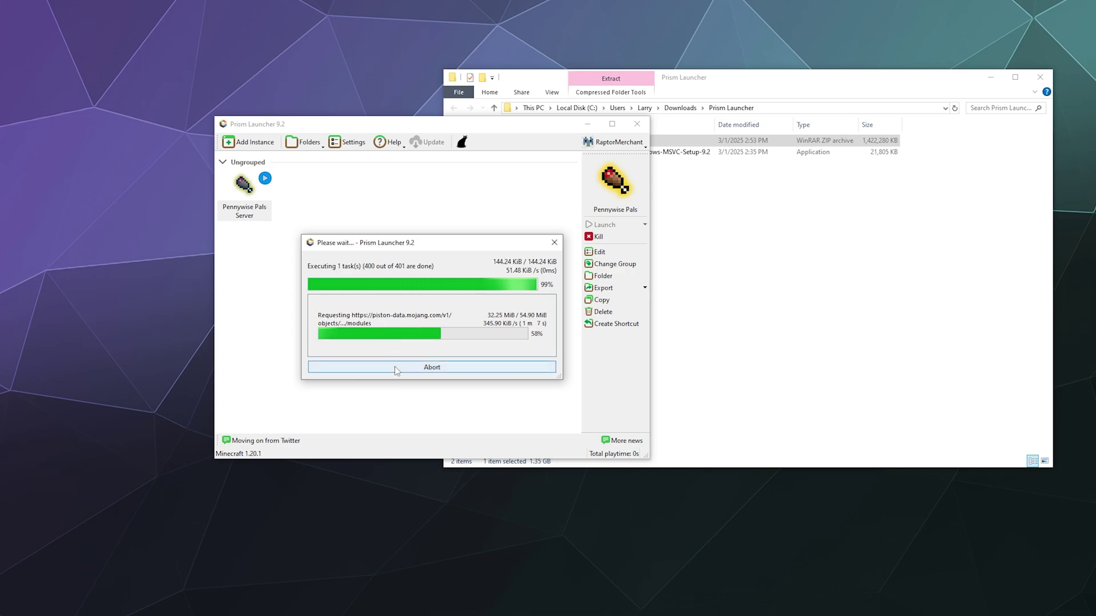
{"action": "left_click_drag", "start_coordinate": [365, 243], "coordinate": [311, 253]}
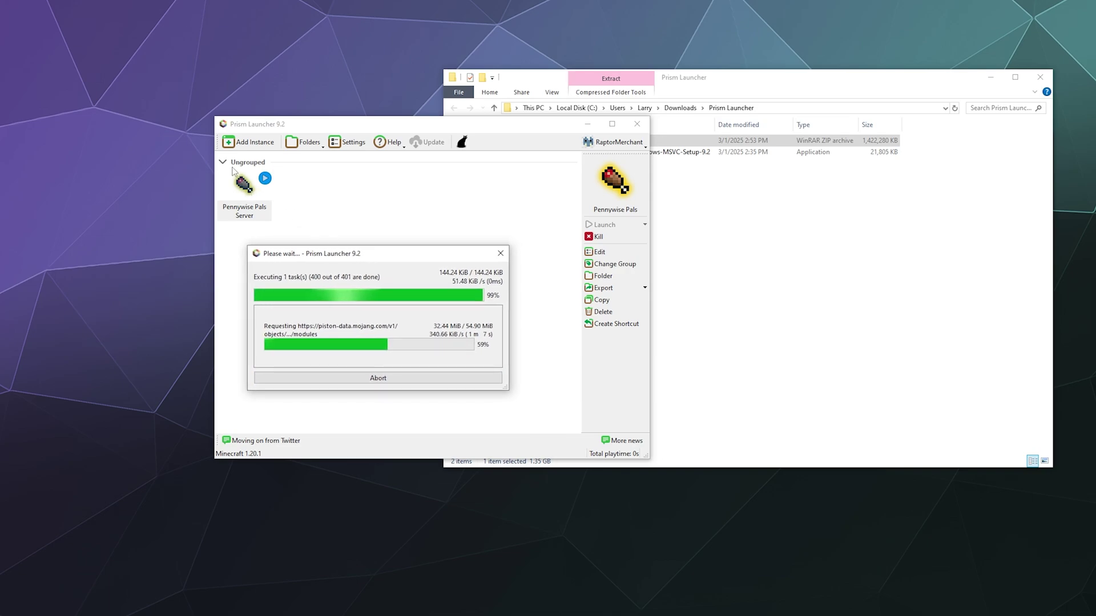